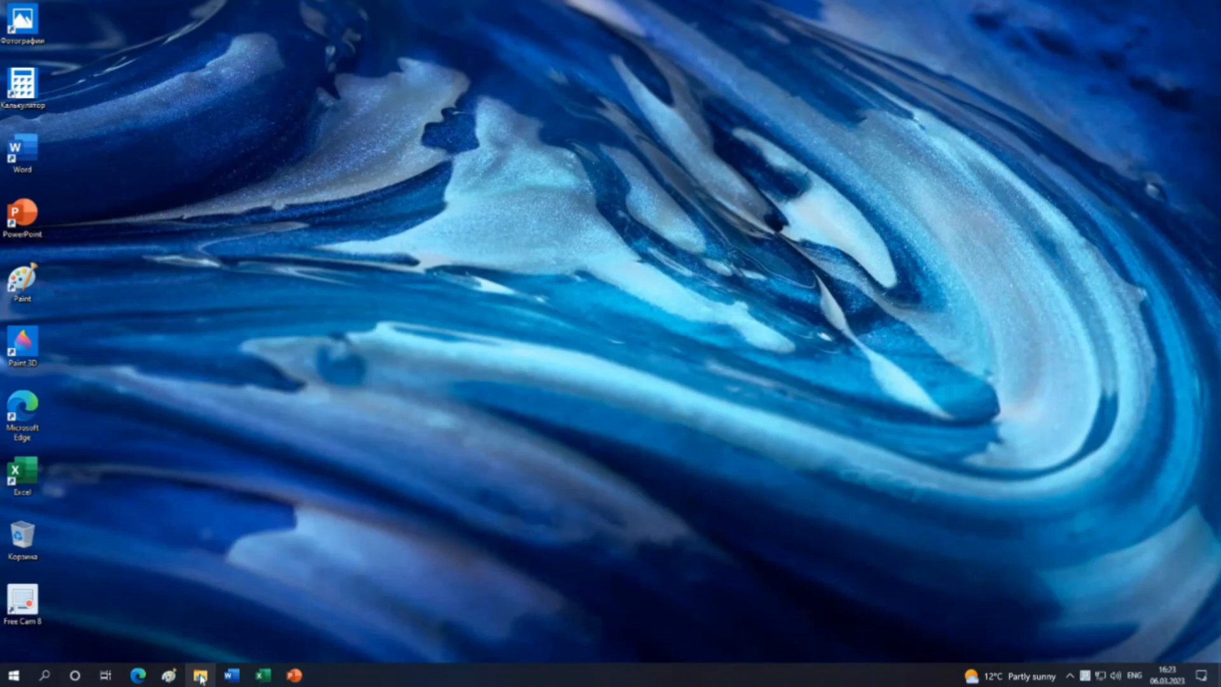
Open File Explorer in a maximized window and display the drives under This PC (Этот компьютер).
{"action": "left_click", "coordinate": [202, 678]}
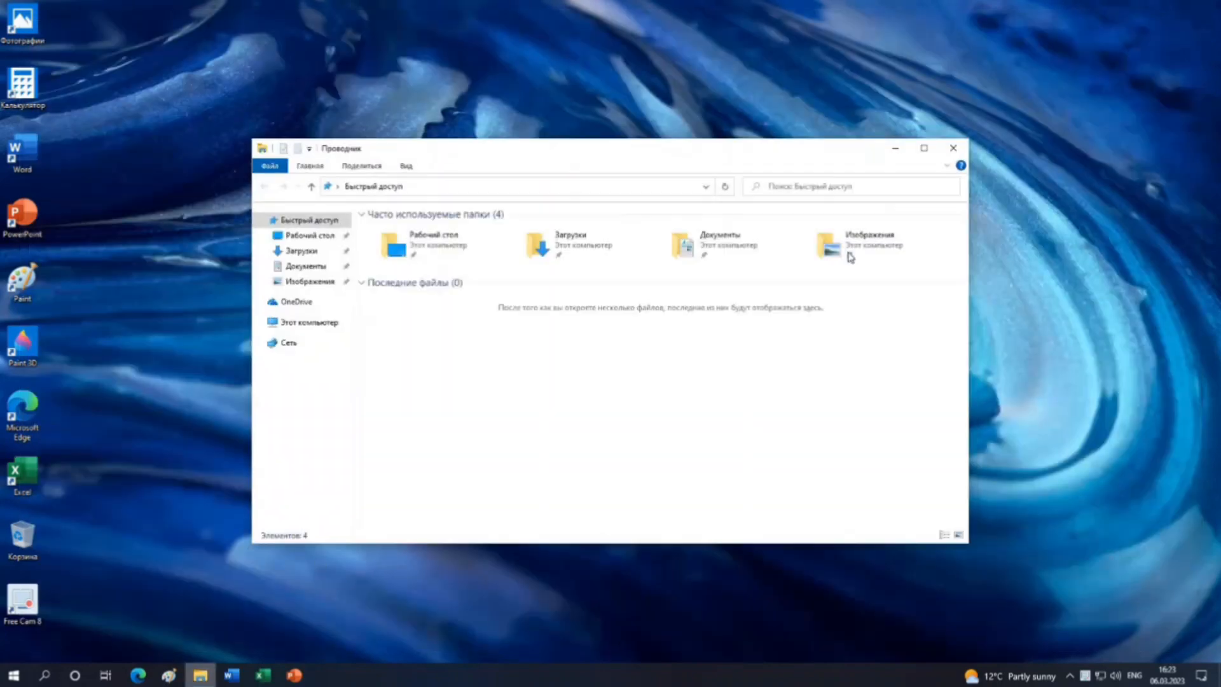
{"action": "left_click", "coordinate": [927, 150]}
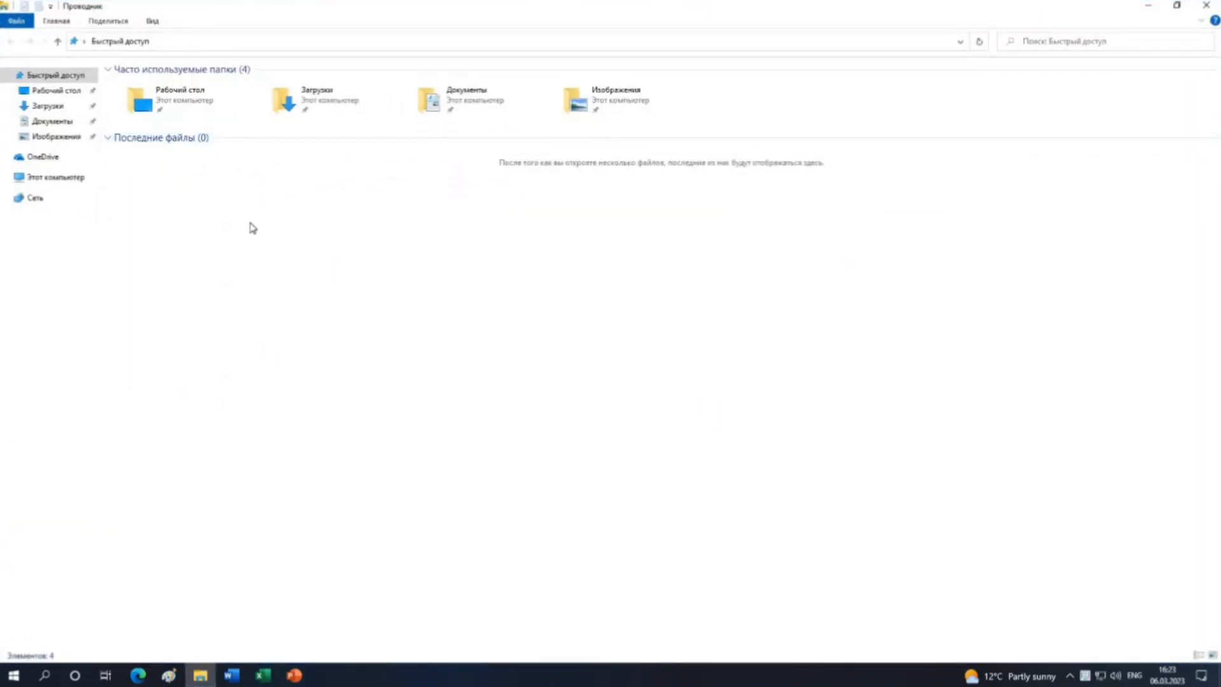
{"action": "left_click", "coordinate": [53, 178]}
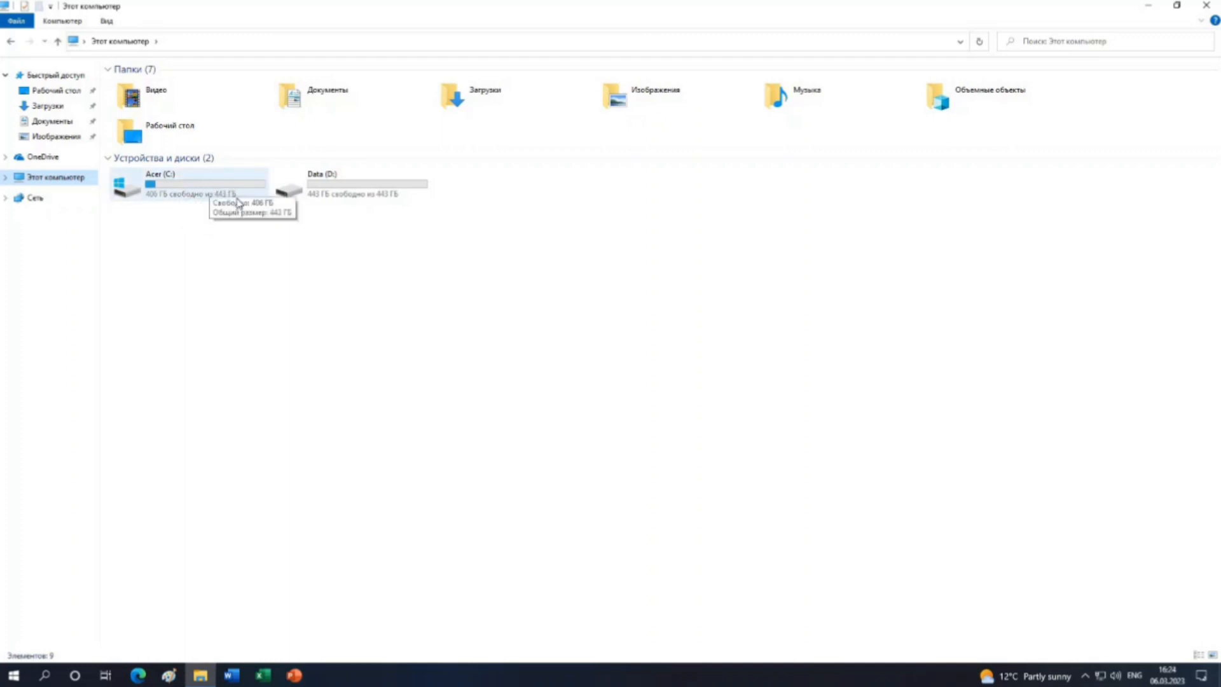
Open Computer Management (Управление компьютером) in a maximized window and display Disk Management (Управление дисками).
{"action": "left_click", "coordinate": [188, 184]}
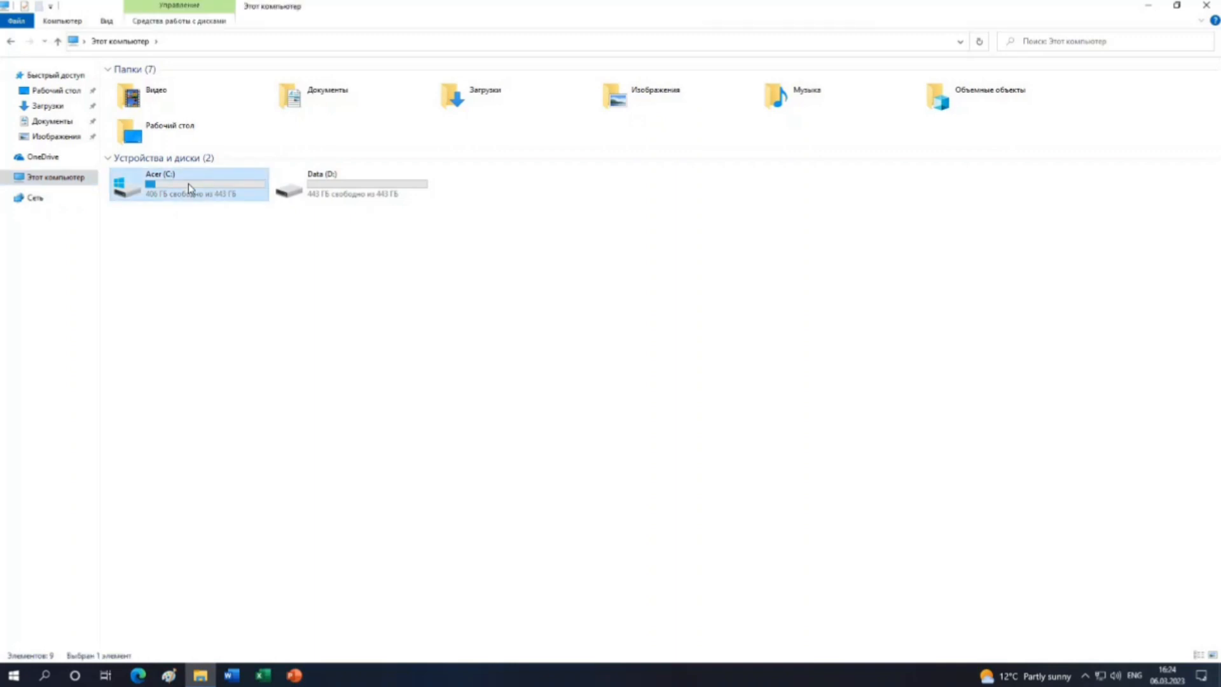
{"action": "left_click", "coordinate": [72, 24]}
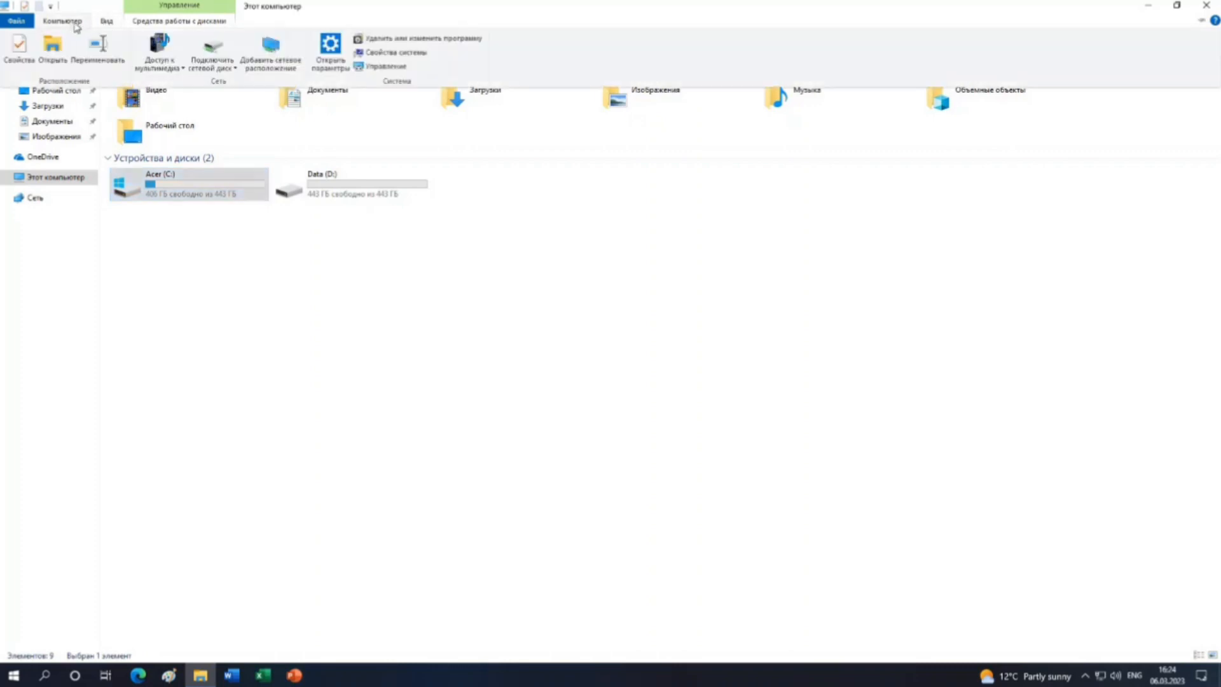
{"action": "left_click", "coordinate": [393, 68]}
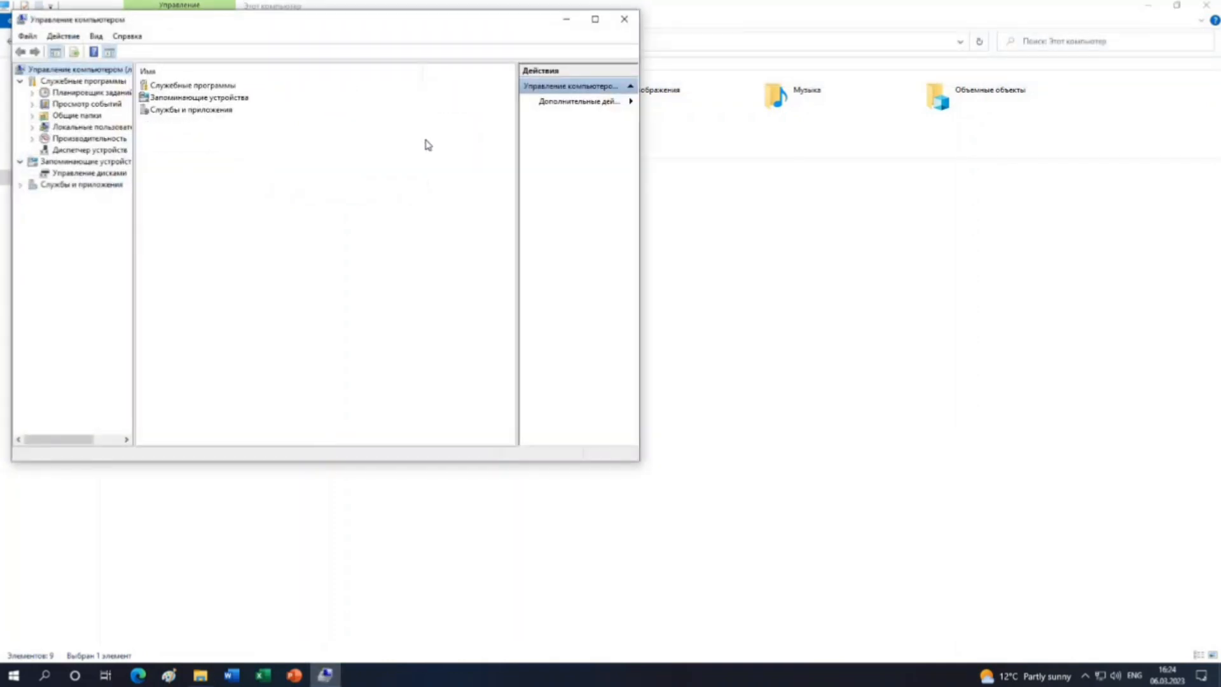
{"action": "left_click", "coordinate": [593, 22]}
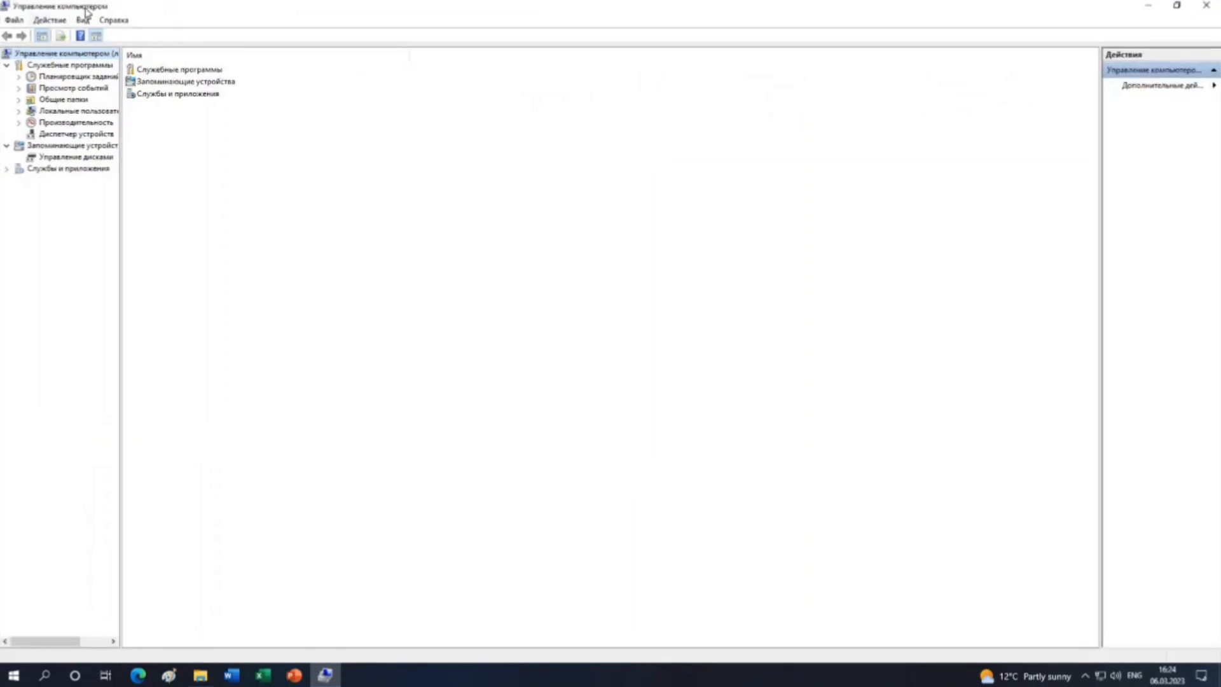
{"action": "left_click", "coordinate": [96, 159]}
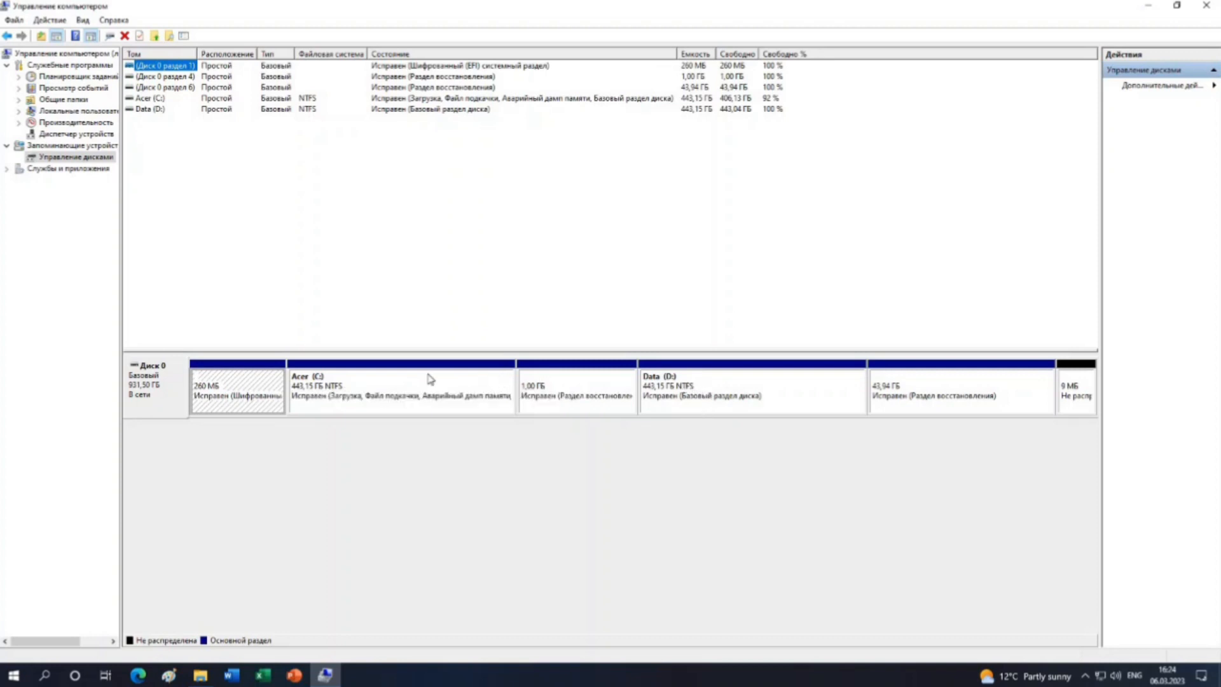
Shrink the Acer (C:) volume to free 312.50 GB of unallocated space.
{"action": "right_click", "coordinate": [335, 386]}
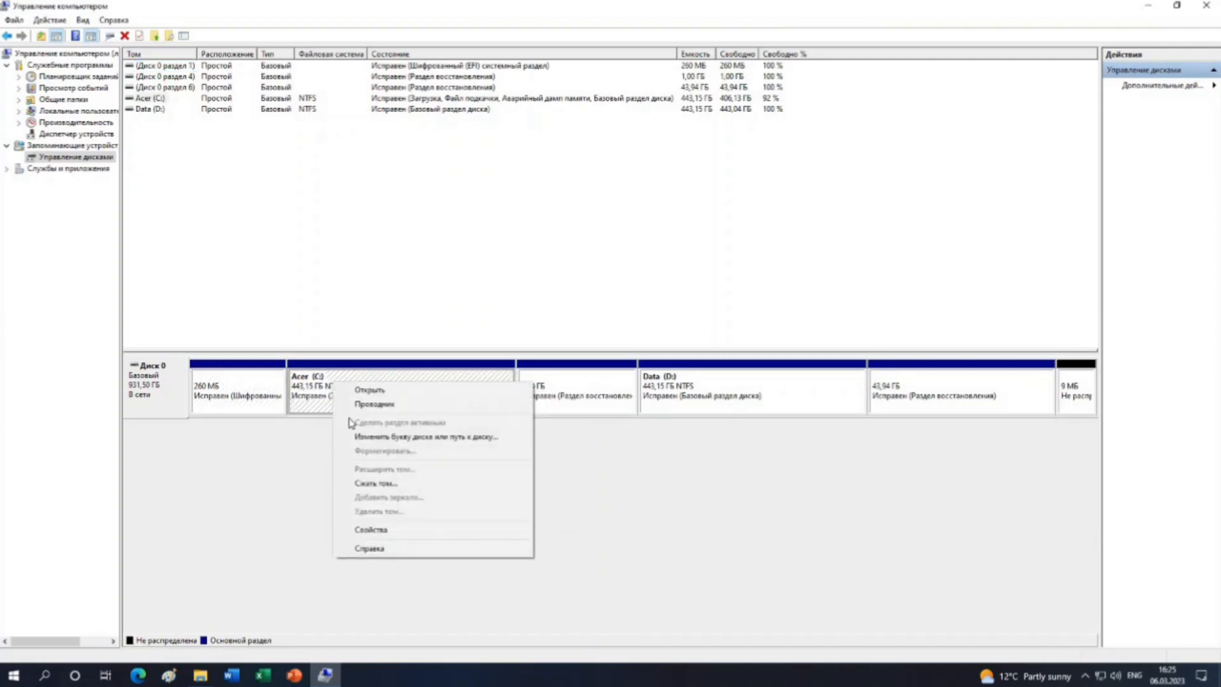
{"action": "left_click", "coordinate": [375, 487]}
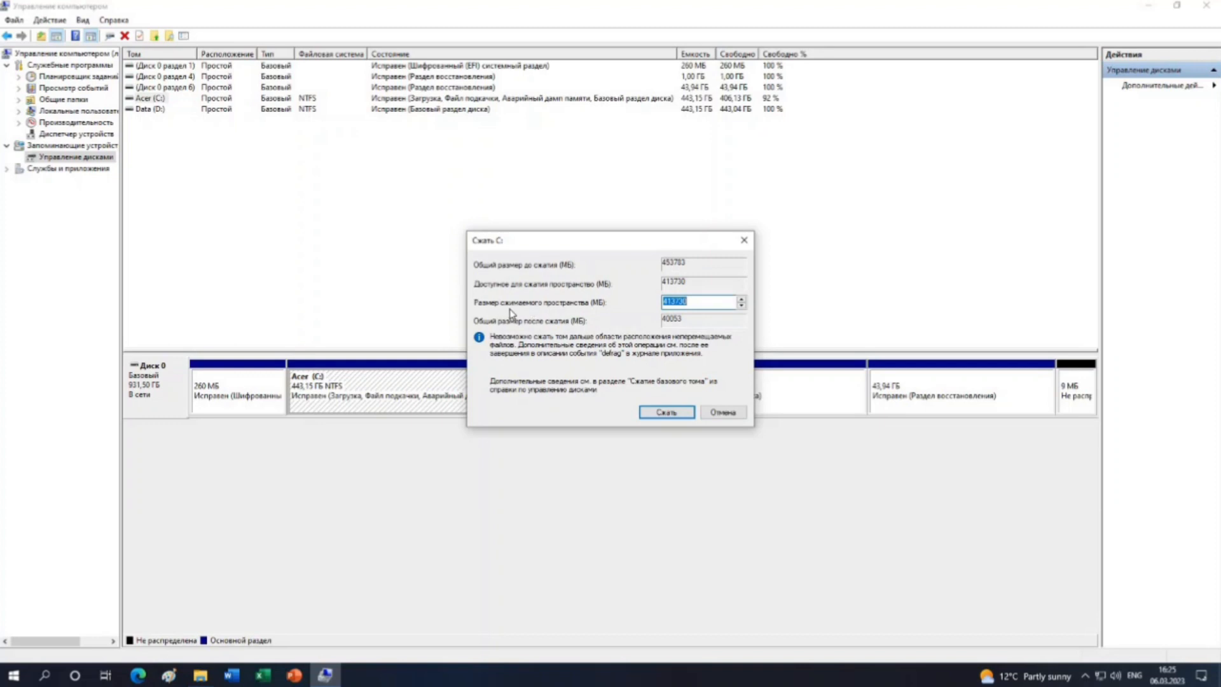
{"action": "left_click", "coordinate": [699, 302]}
{"action": "key", "text": "BackSpace"}
{"action": "key", "text": "BackSpace"}
{"action": "key", "text": "BackSpace"}
{"action": "key", "text": "BackSpace"}
{"action": "key", "text": "BackSpace"}
{"action": "type", "text": "32"}
{"action": "left_click", "coordinate": [666, 413]}
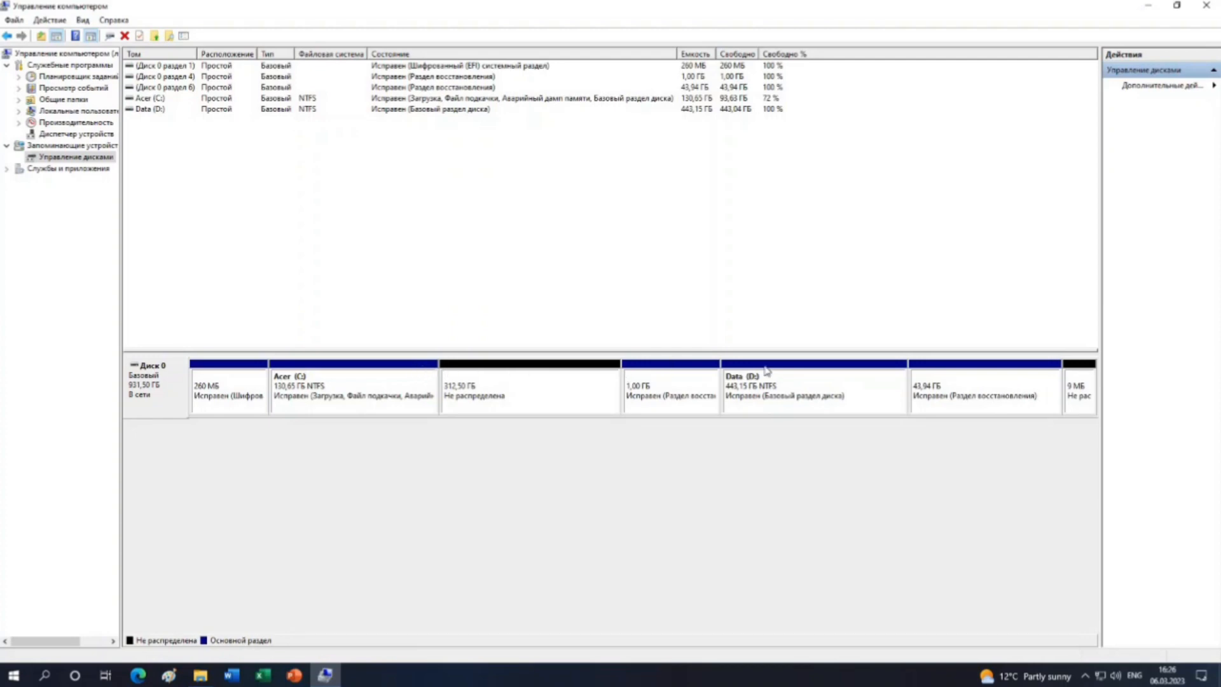
Start a new simple volume in the 312.50 GB unallocated space, using the full 319999 MB and drive letter E.
{"action": "right_click", "coordinate": [522, 392]}
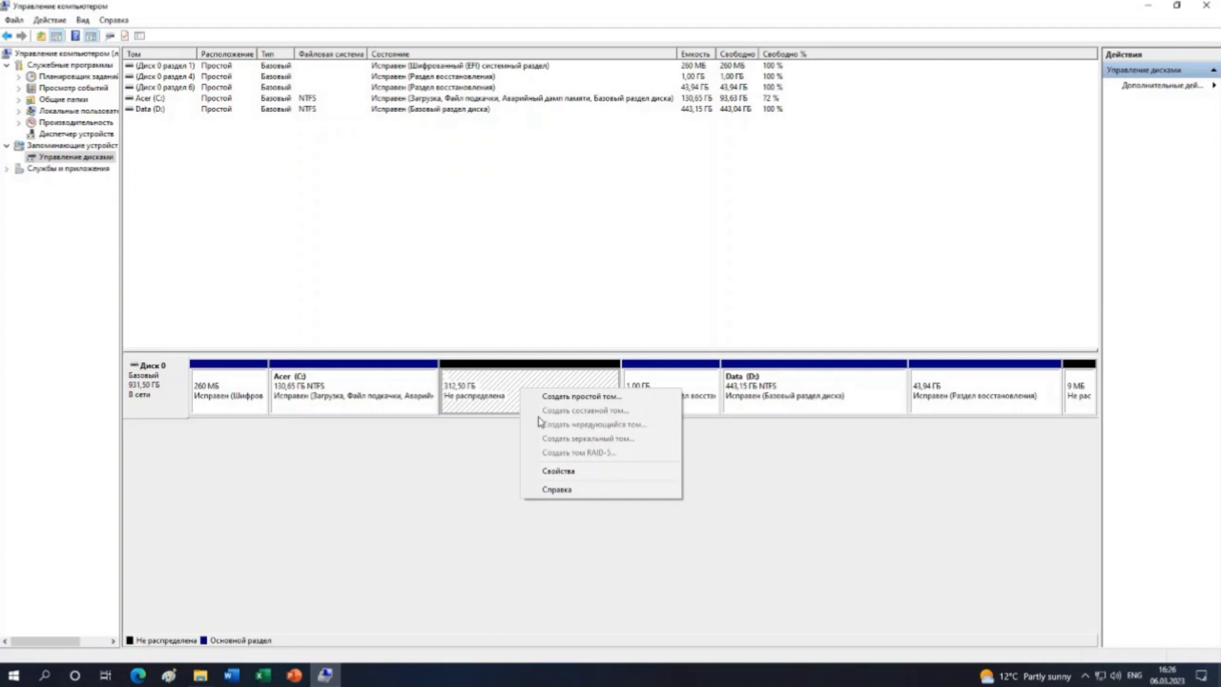
{"action": "left_click", "coordinate": [597, 398]}
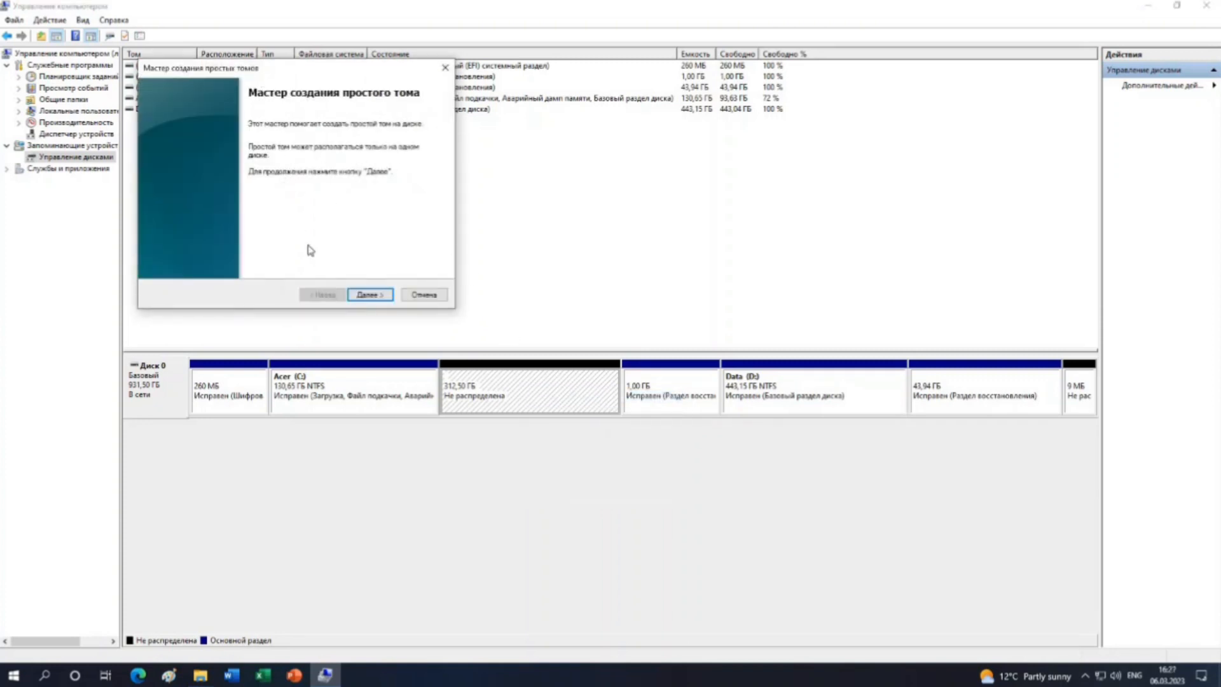
{"action": "left_click", "coordinate": [376, 296]}
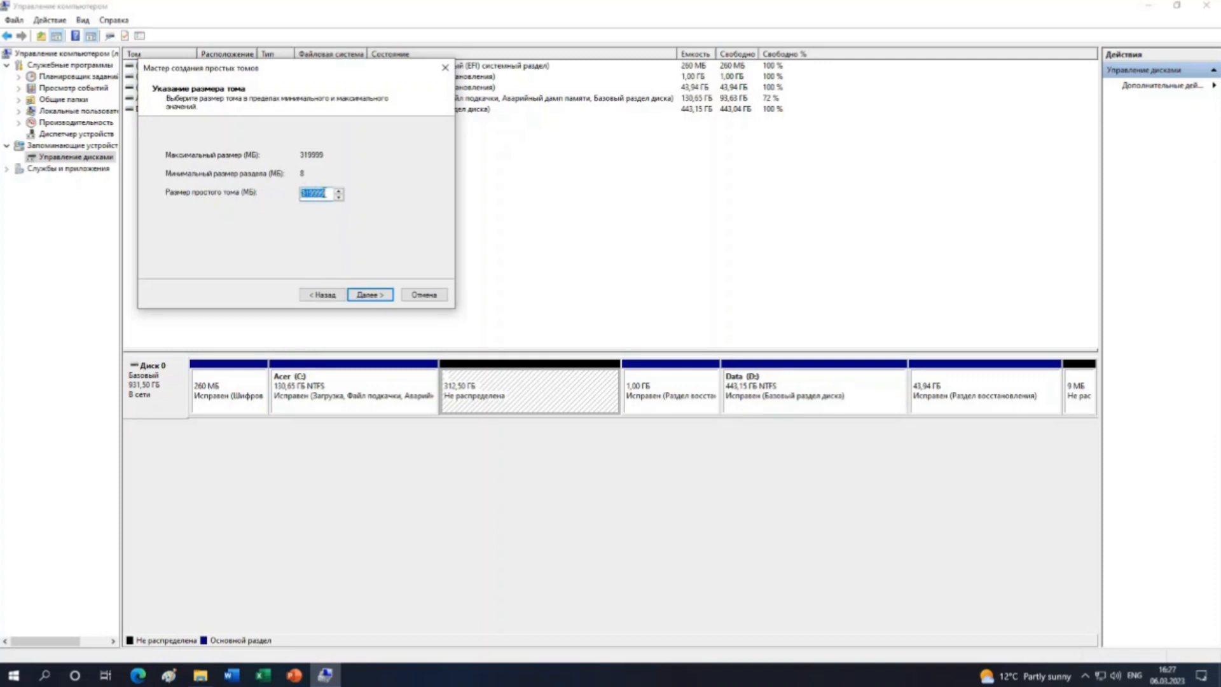
{"action": "left_click", "coordinate": [371, 295]}
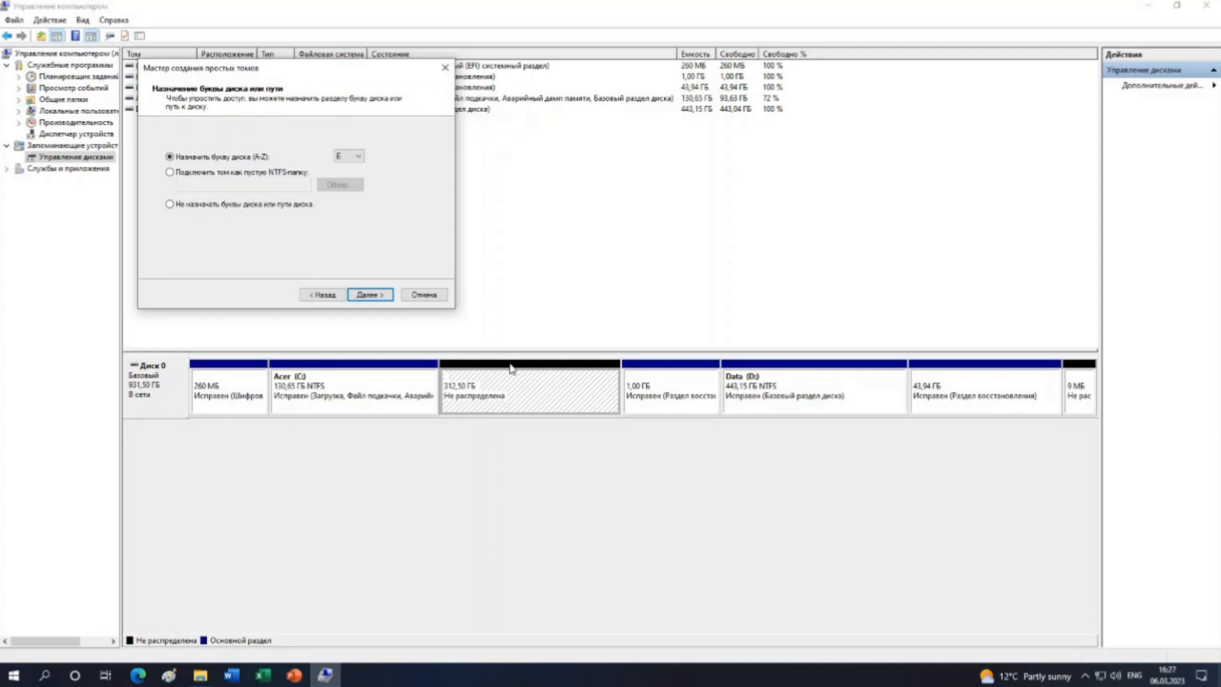
{"action": "left_click", "coordinate": [360, 157]}
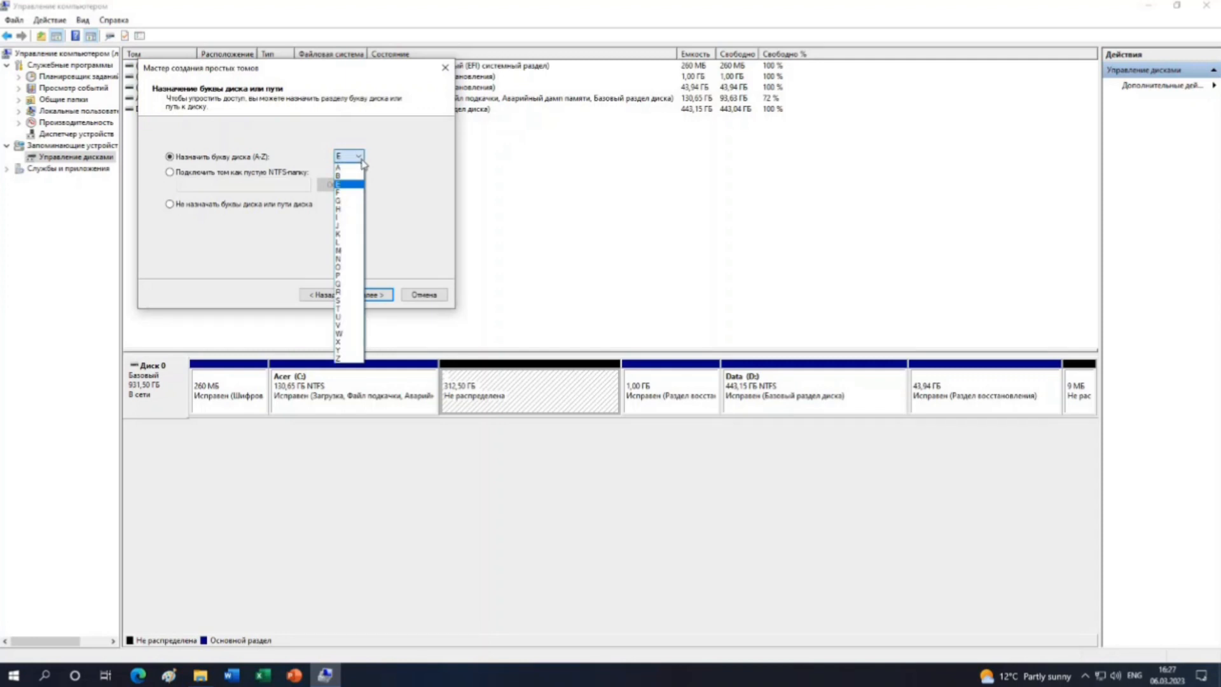
{"action": "left_click", "coordinate": [361, 159]}
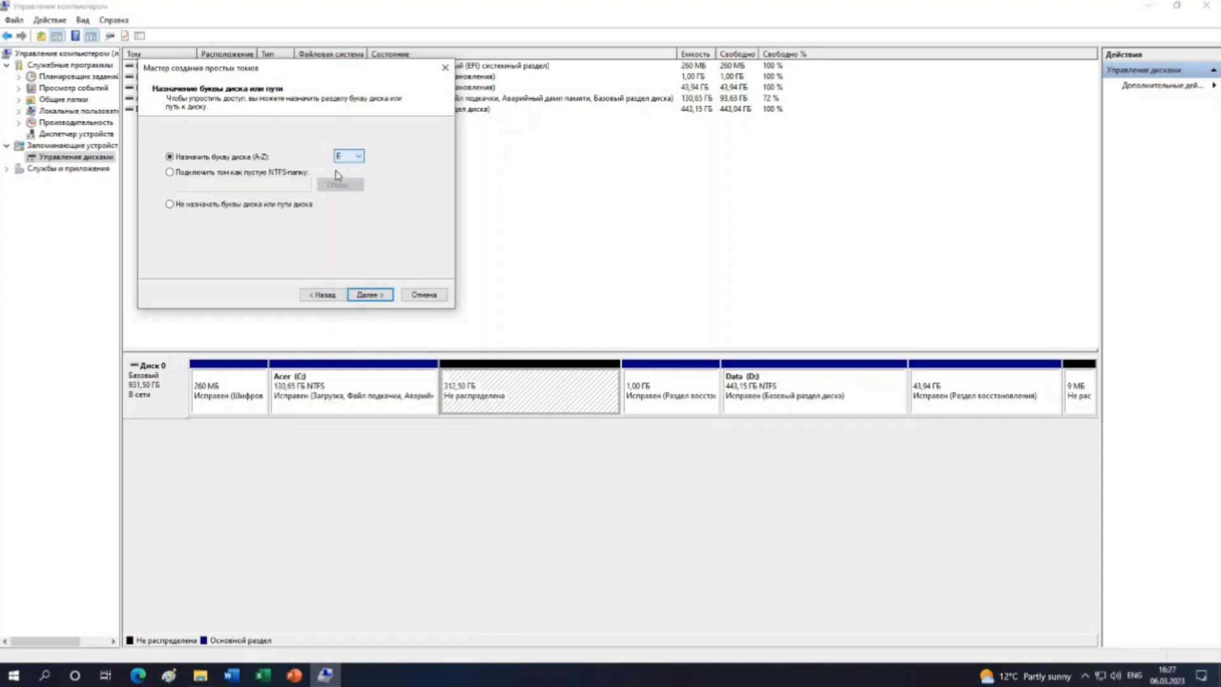
{"action": "left_click", "coordinate": [369, 295]}
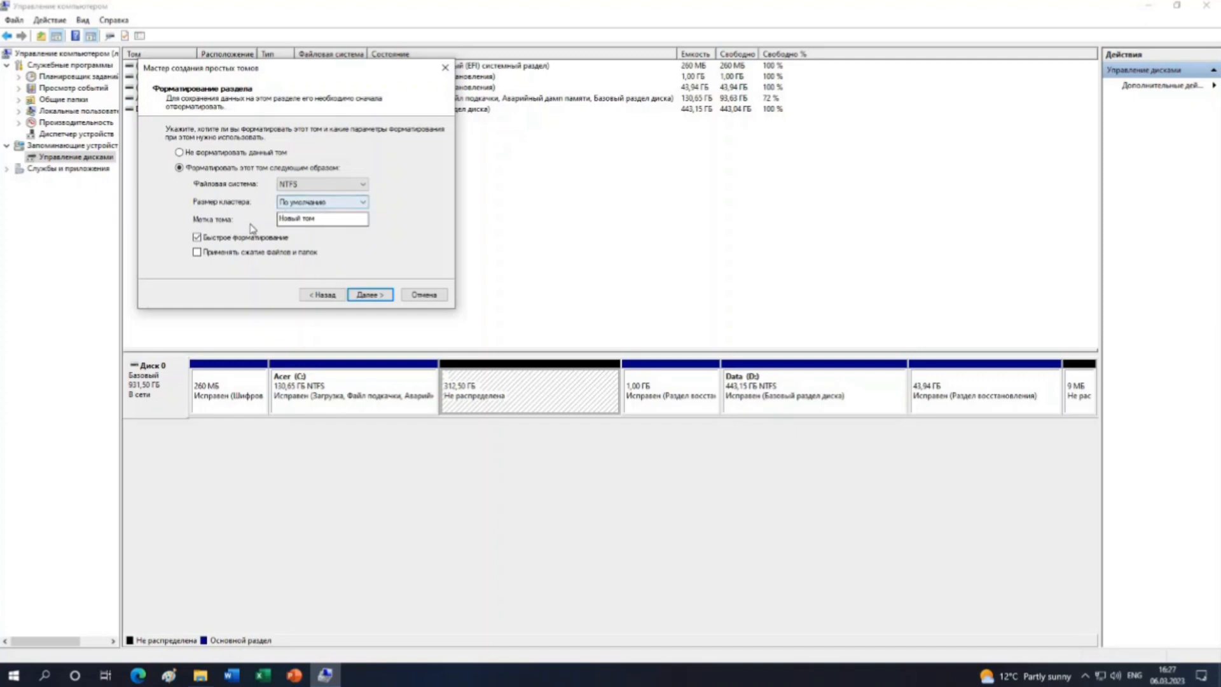
Label the new volume "Локальный диск", keep NTFS with quick formatting, and finish creating it.
{"action": "left_click", "coordinate": [327, 222]}
{"action": "key", "text": "BackSpace"}
{"action": "key", "text": "BackSpace"}
{"action": "key", "text": "BackSpace"}
{"action": "key", "text": "BackSpace"}
{"action": "key", "text": "BackSpace"}
{"action": "key", "text": "BackSpace"}
{"action": "key", "text": "BackSpace"}
{"action": "left_click", "coordinate": [384, 299]}
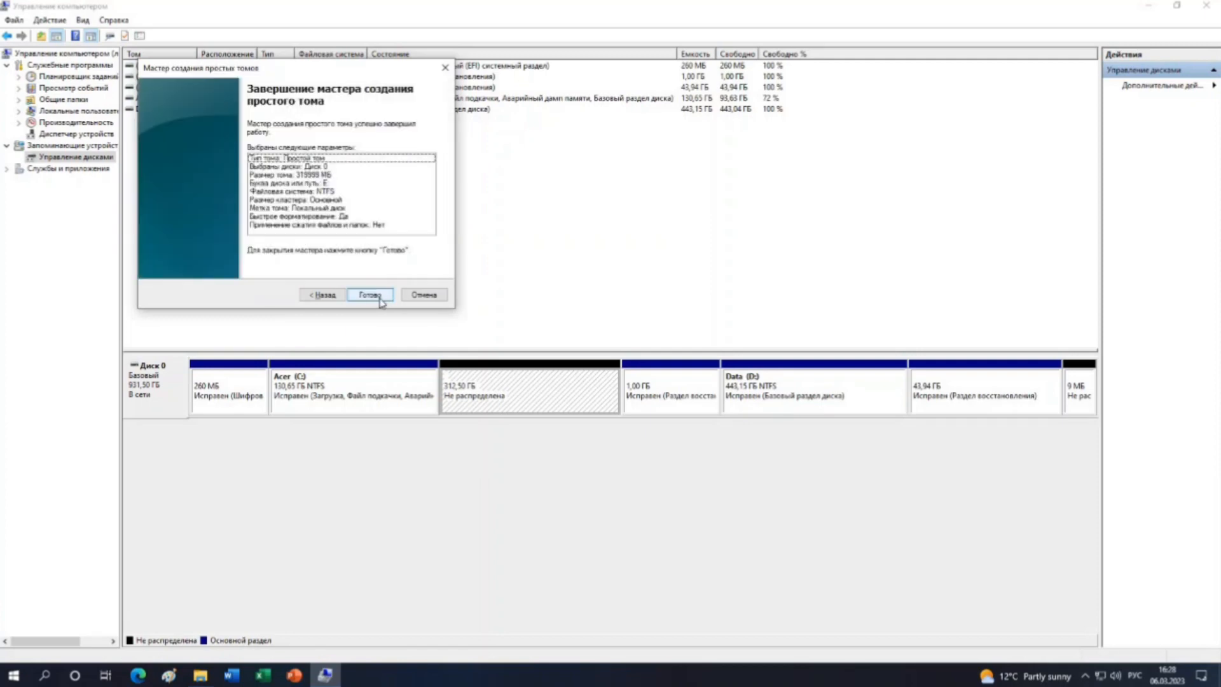
{"action": "left_click", "coordinate": [380, 299]}
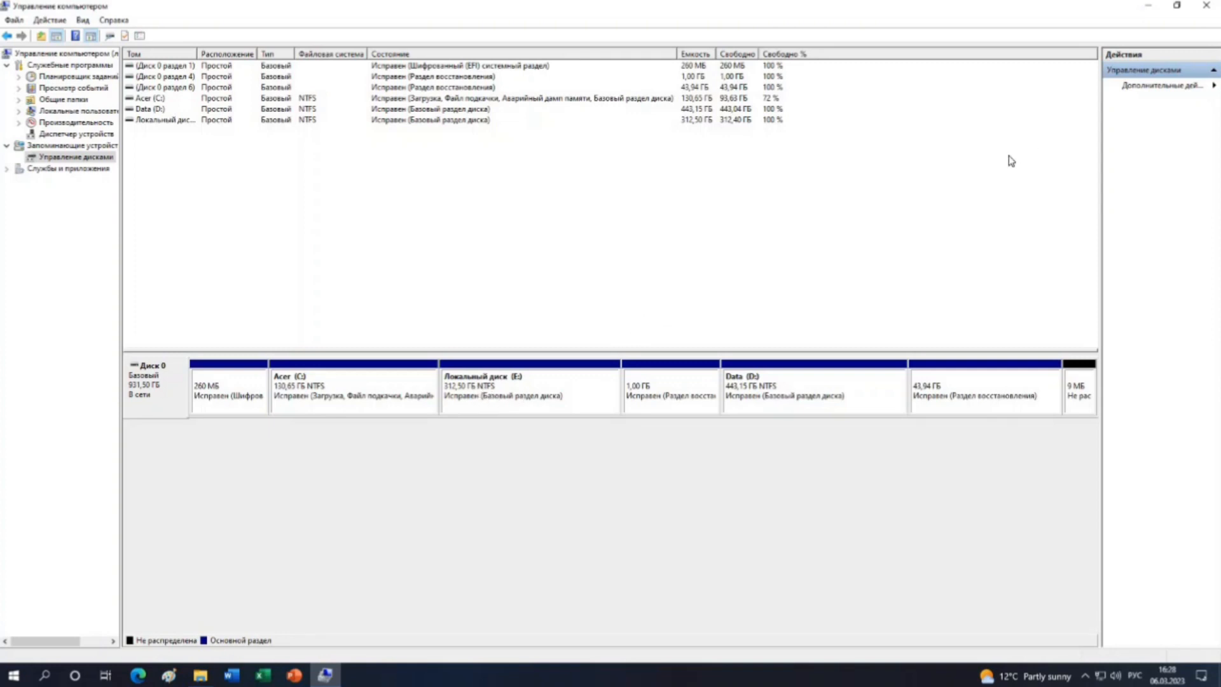
Close Computer Management and check the drives under This PC, including the size and free space of Acer (C:).
{"action": "left_click", "coordinate": [1210, 8]}
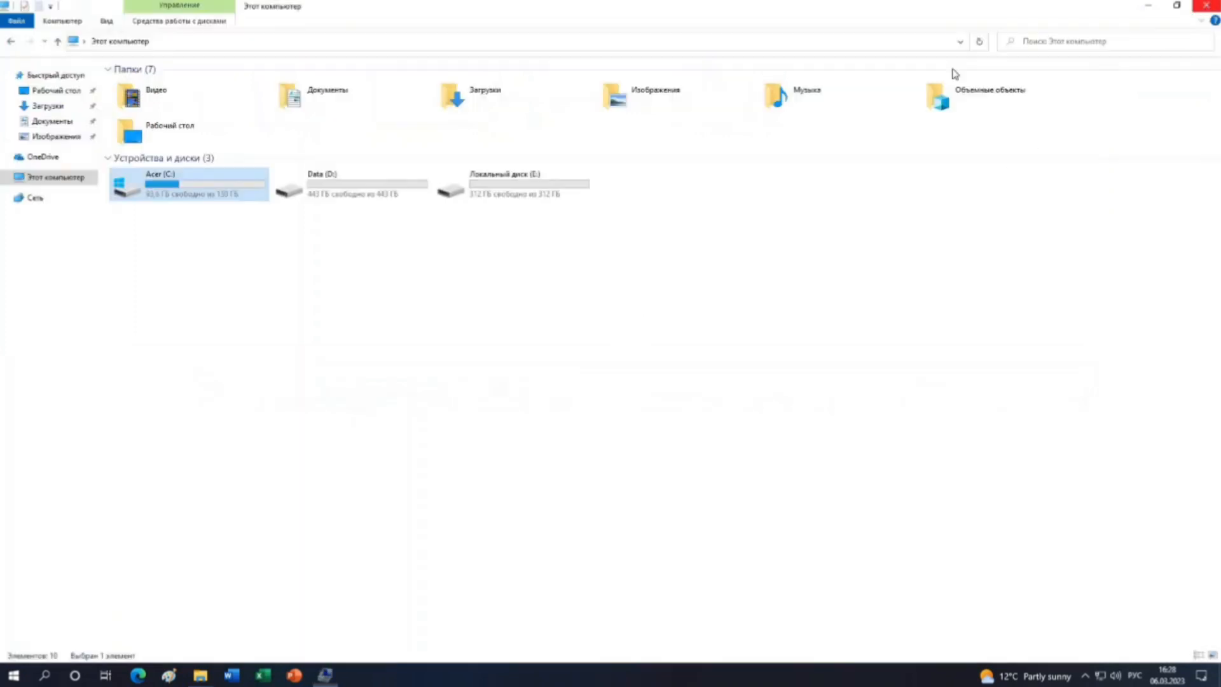
{"action": "left_click", "coordinate": [54, 184]}
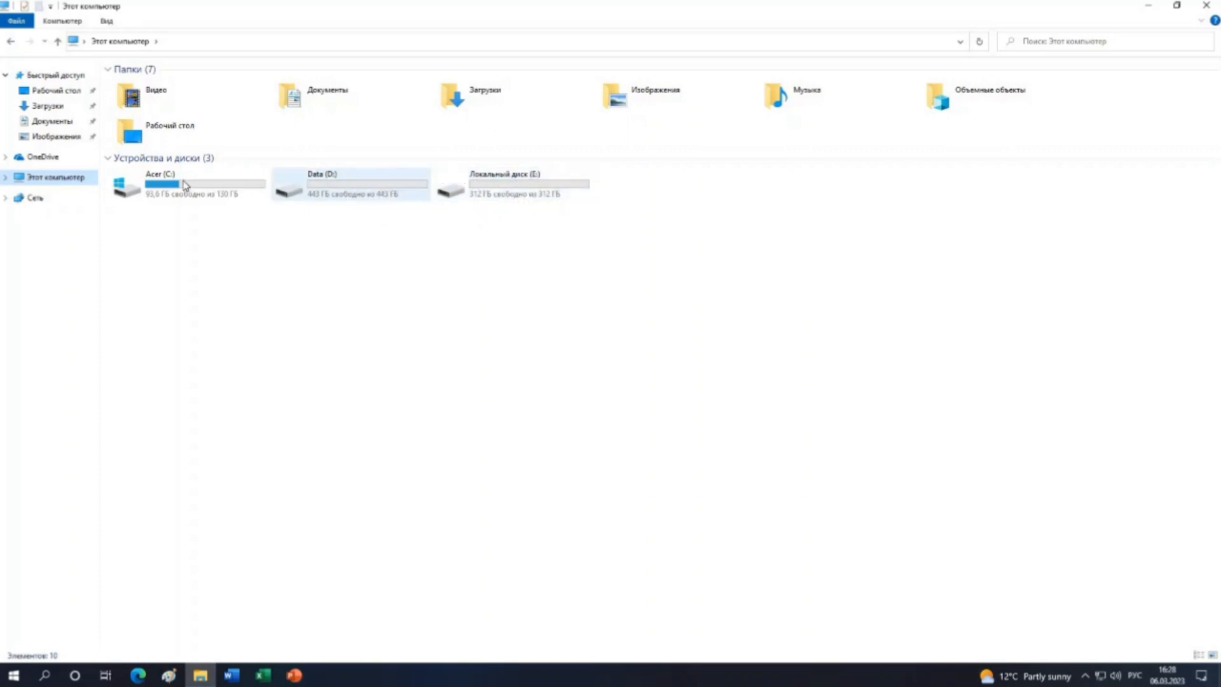
{"action": "mouse_move", "coordinate": [216, 191]}
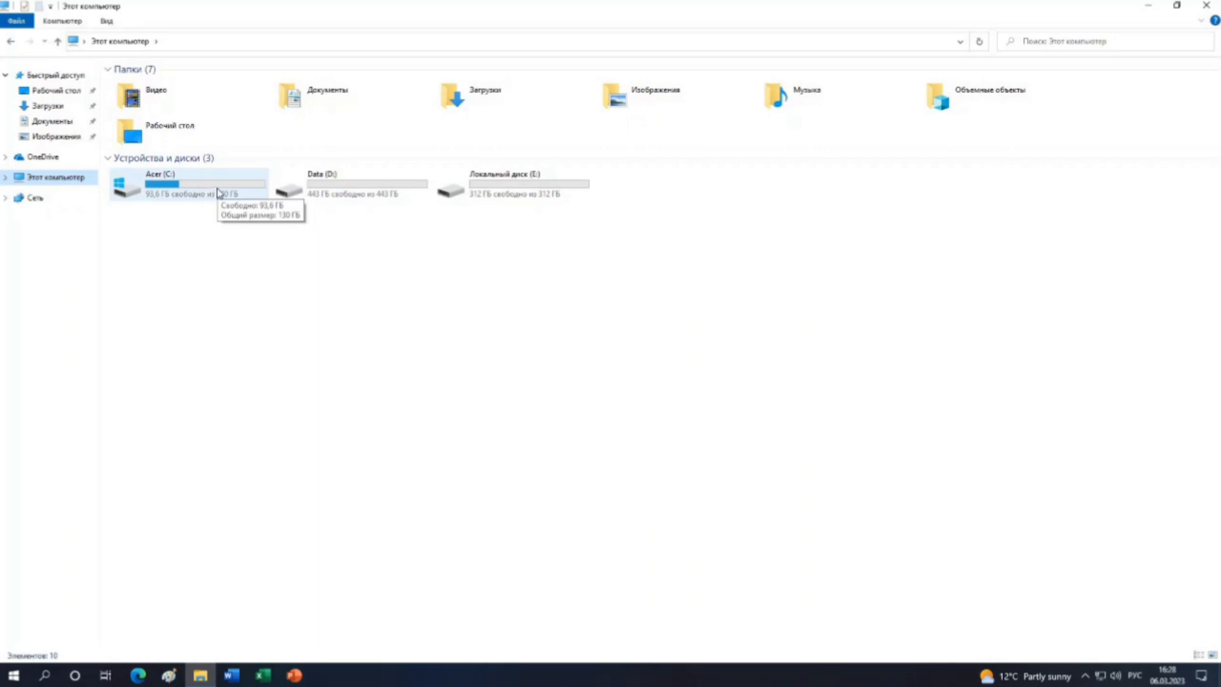